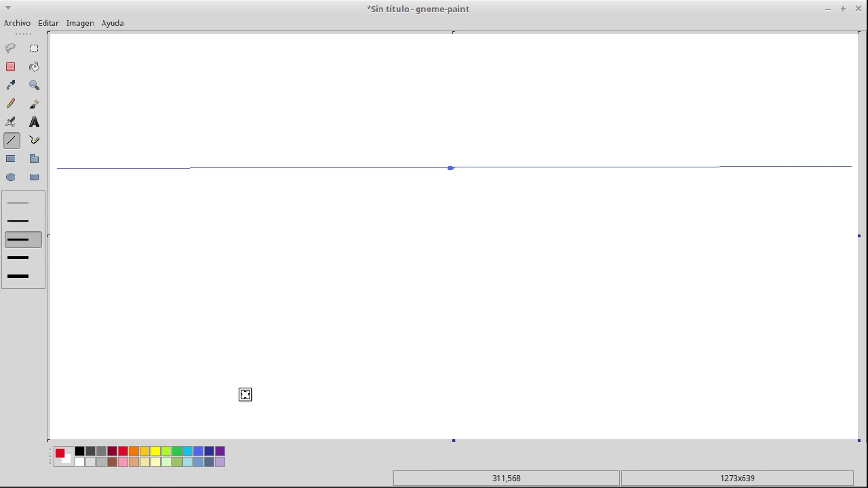
Draw a red horizontal base line below the horizon and connect its left end to the vanishing point with the thinnest grey line.
left_click_drag(238, 387, 762, 387)
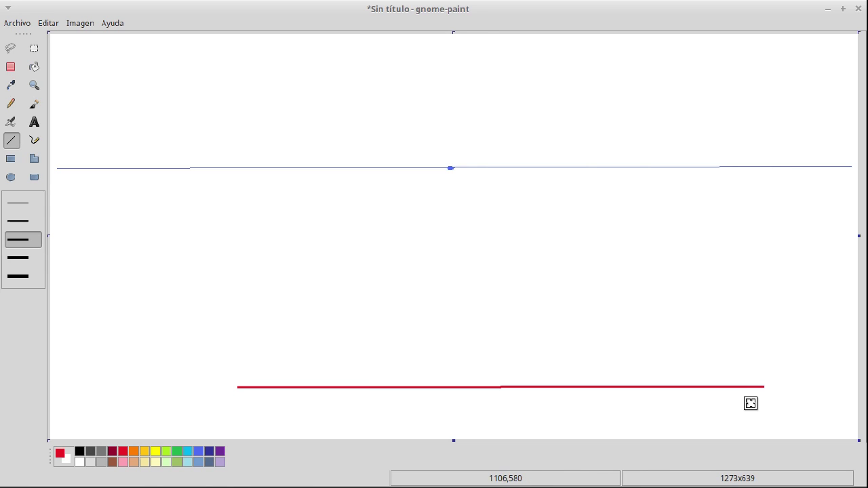
left_click(104, 464)
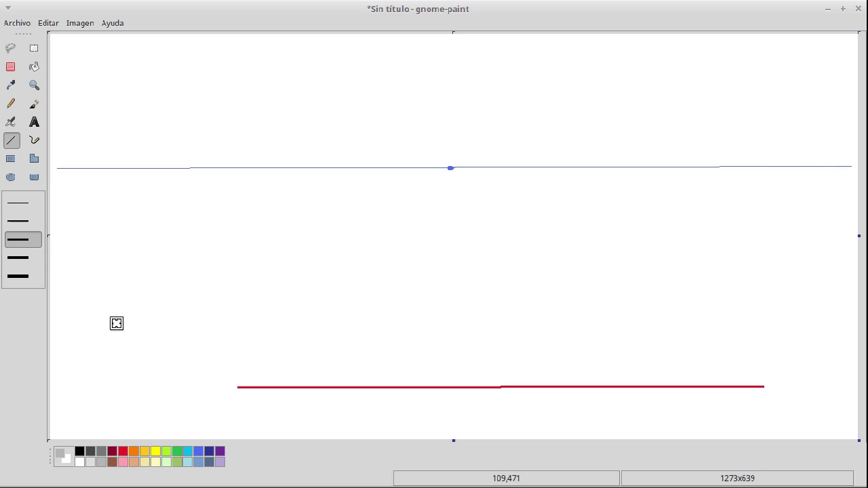
left_click(24, 204)
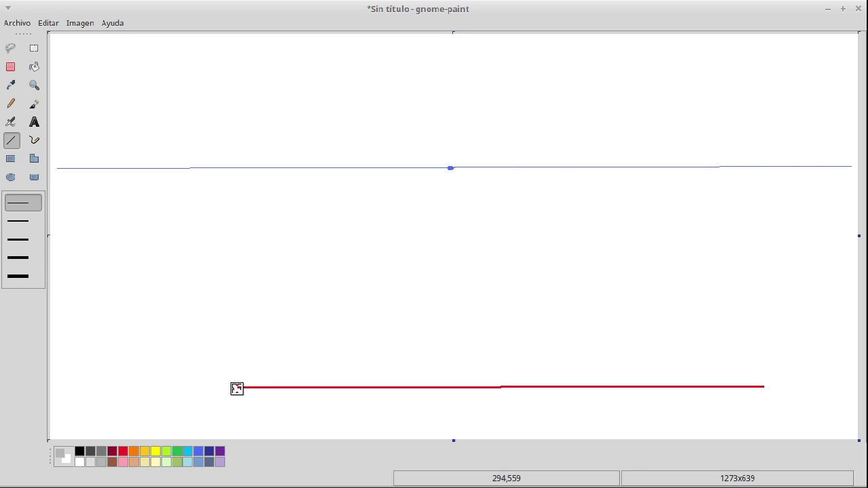
left_click_drag(236, 387, 450, 168)
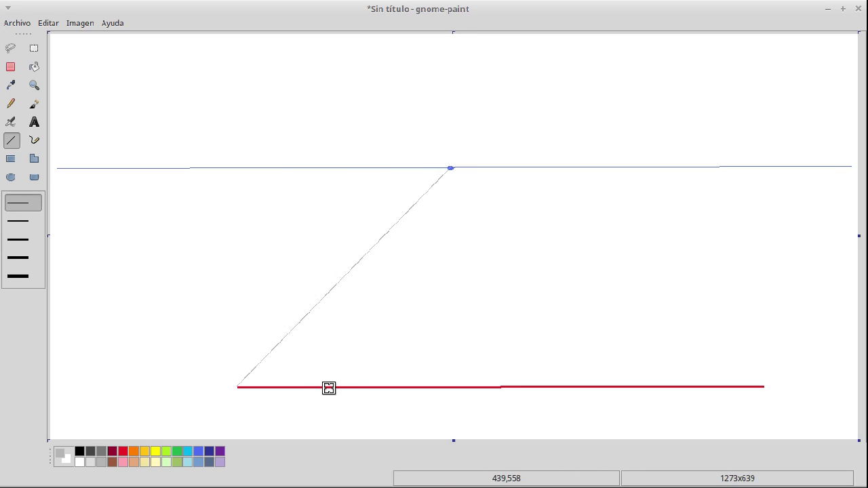
left_click_drag(328, 388, 451, 168)
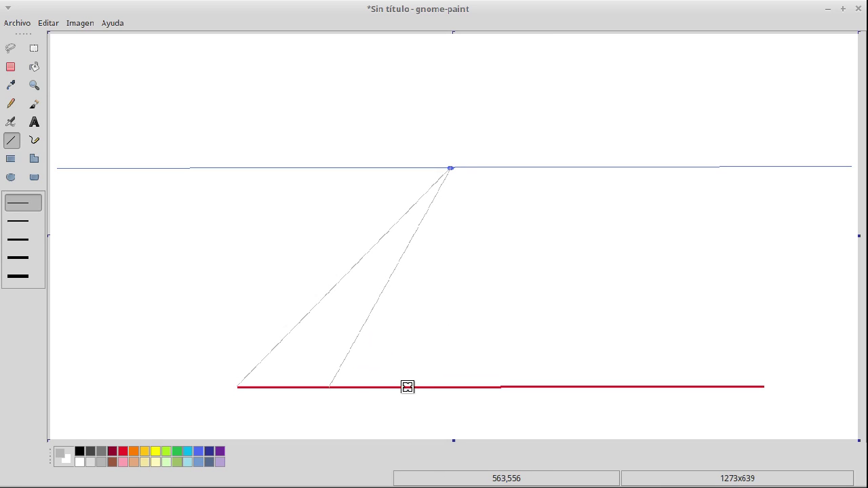
left_click_drag(410, 387, 451, 167)
left_click_drag(494, 386, 451, 167)
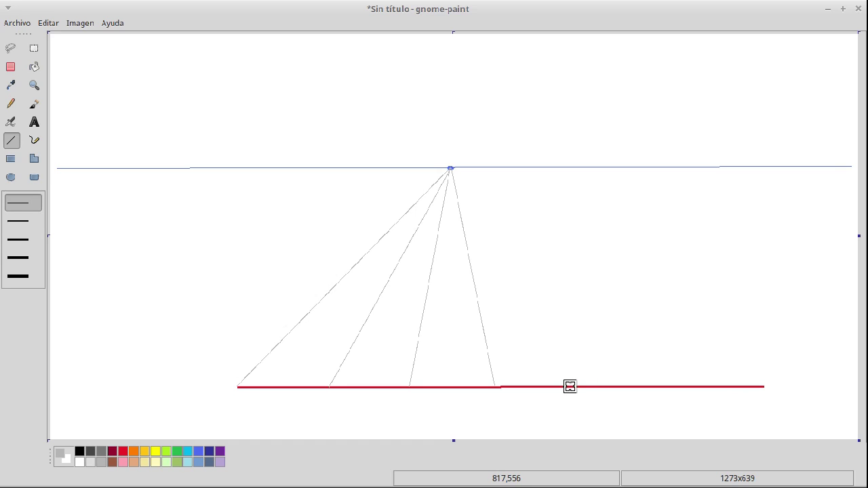
left_click_drag(569, 387, 450, 168)
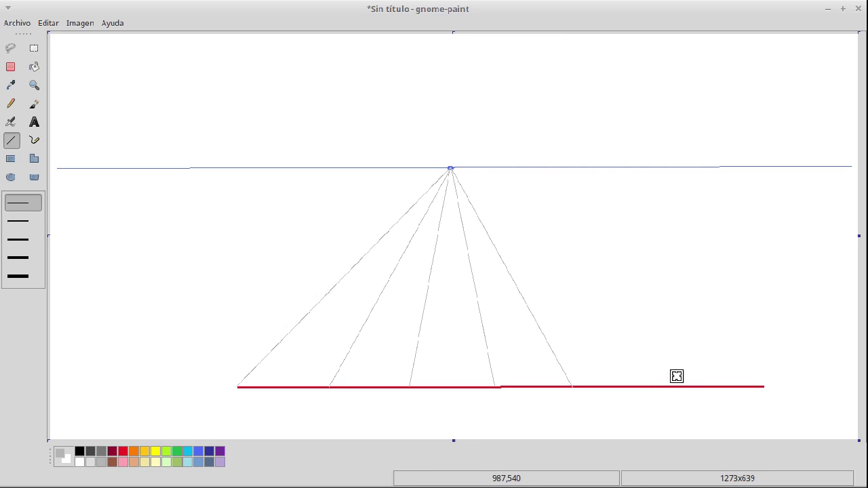
key("ctrl+z")
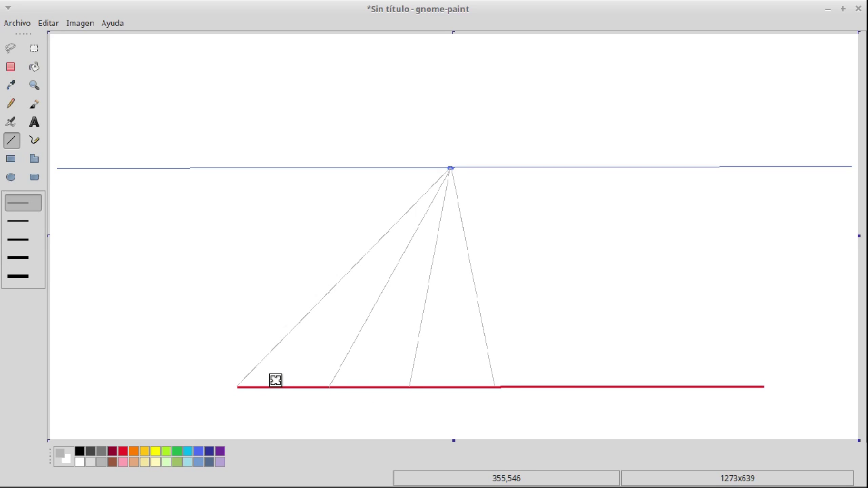
key("ctrl+z")
key("ctrl+z")
key("ctrl+z")
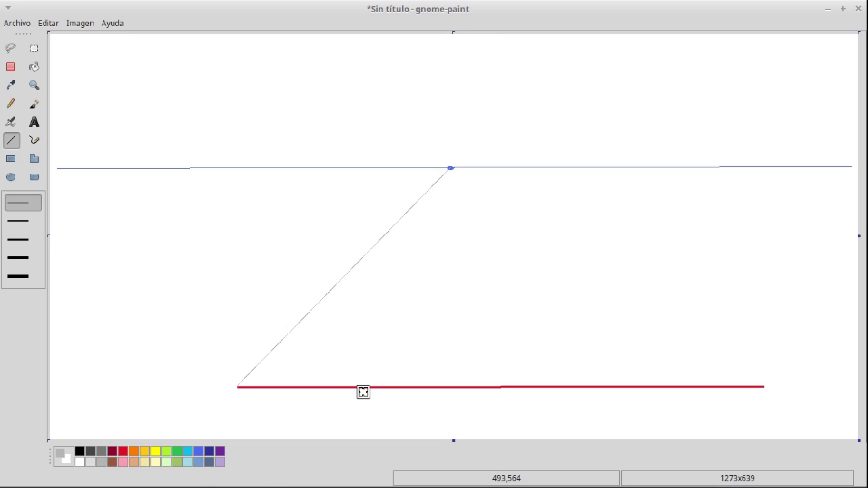
Draw four more thin grey lines from evenly spaced points along the red base line to the vanishing point.
left_click_drag(364, 388, 450, 168)
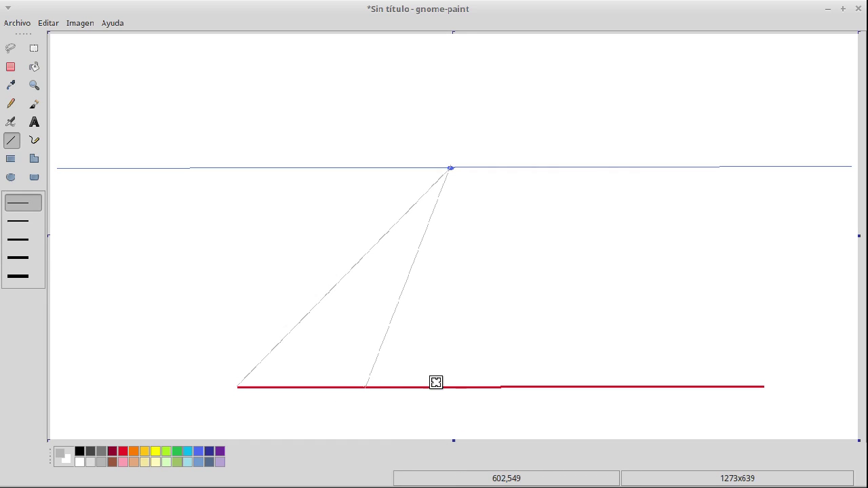
left_click_drag(465, 387, 458, 387)
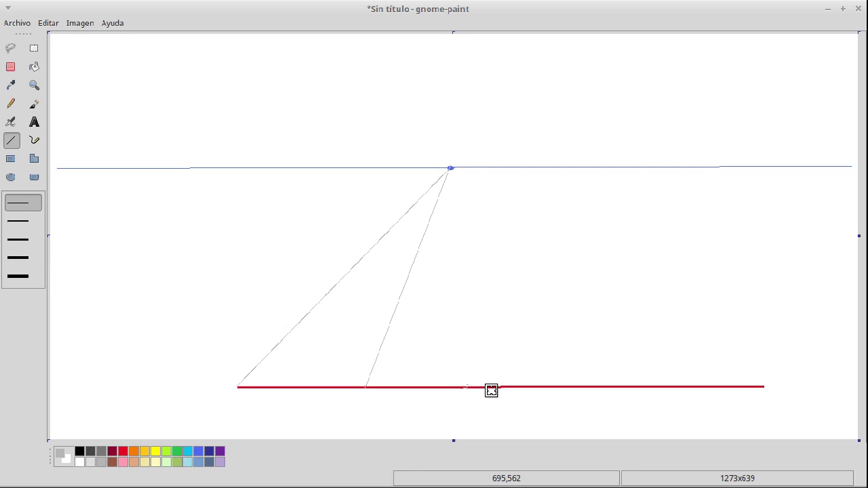
mouse_move(490, 386)
left_mouse_down()
mouse_move(472, 240)
mouse_move(449, 166)
left_mouse_up()
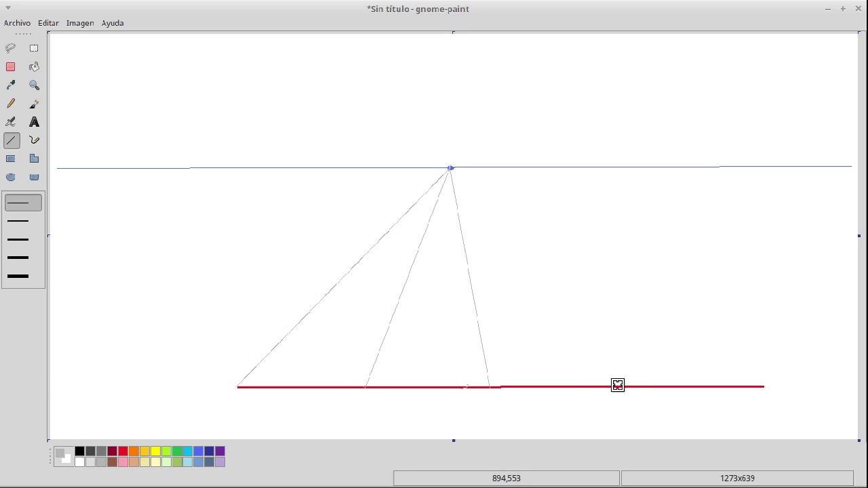
mouse_move(617, 387)
left_mouse_down()
mouse_move(488, 258)
mouse_move(451, 168)
left_mouse_up()
left_click_drag(700, 392, 705, 384)
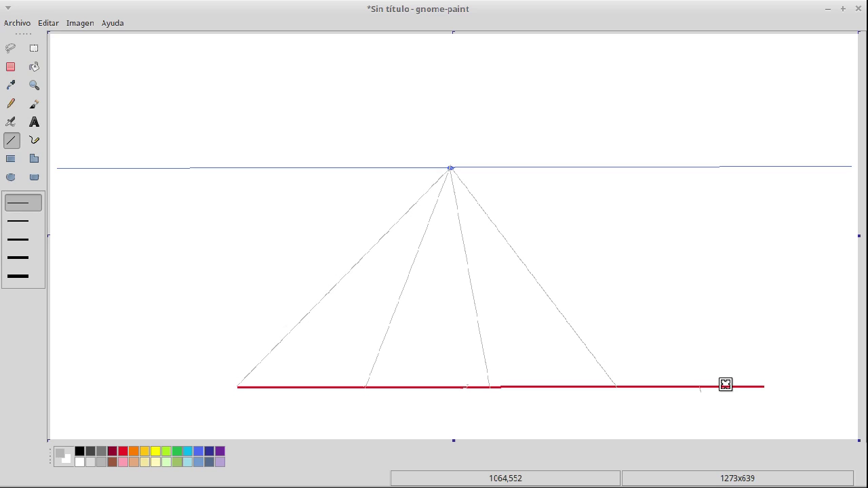
left_click(731, 385)
left_click_drag(745, 387, 449, 166)
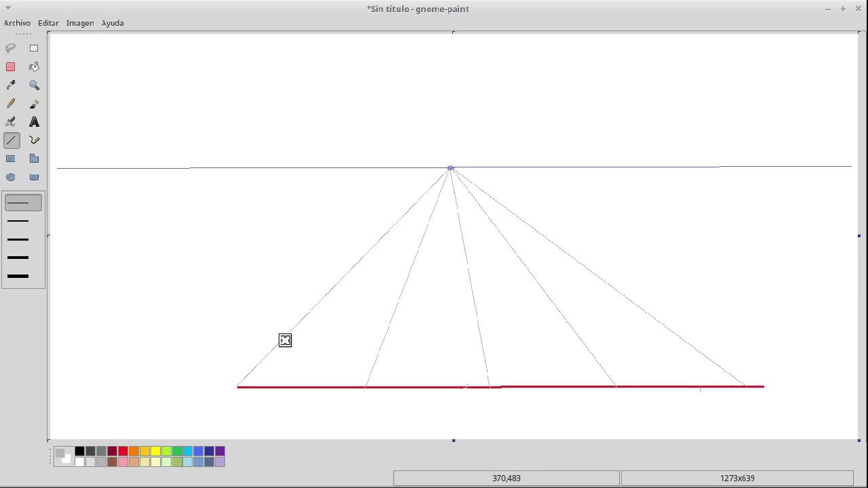
Draw the first horizontal cross line above the base and a diagonal from the base's left end through its crossing with the second converging line.
left_click_drag(283, 338, 678, 335)
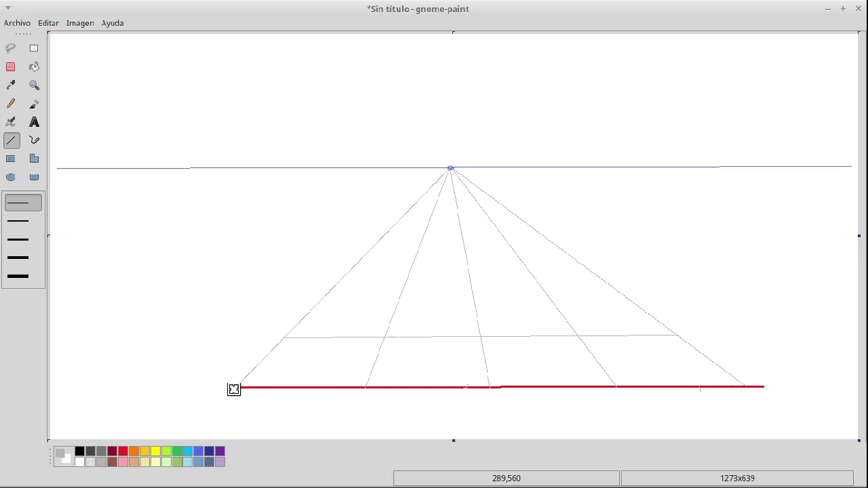
left_click_drag(237, 385, 633, 256)
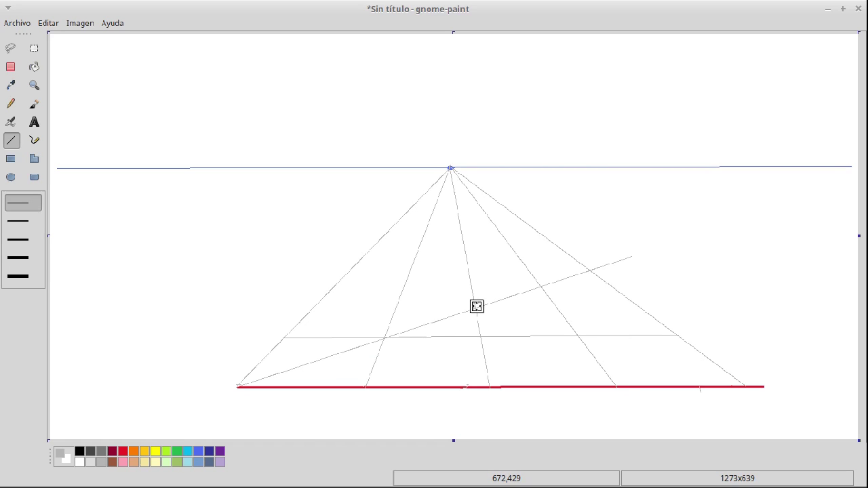
Draw three horizontal cross lines between the outer converging lines, through the points where the diagonal meets the remaining converging lines.
left_click_drag(474, 308, 641, 306)
left_click_drag(475, 308, 311, 310)
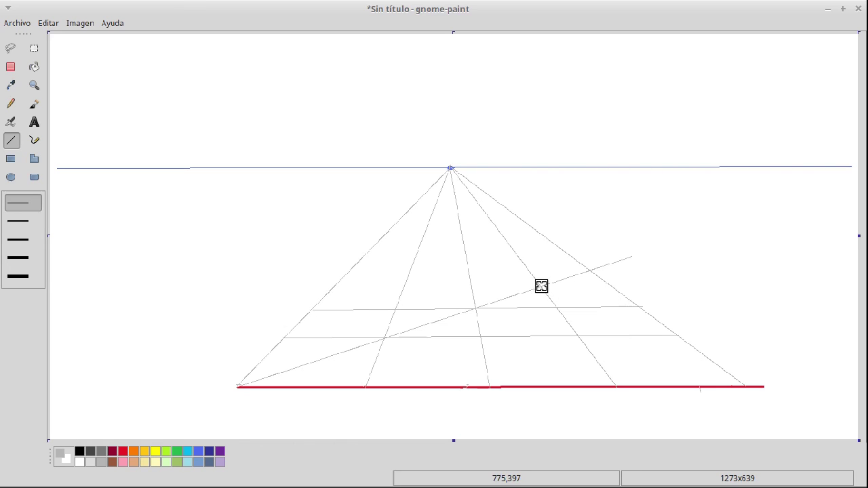
left_click_drag(542, 288, 613, 286)
left_click_drag(542, 288, 335, 286)
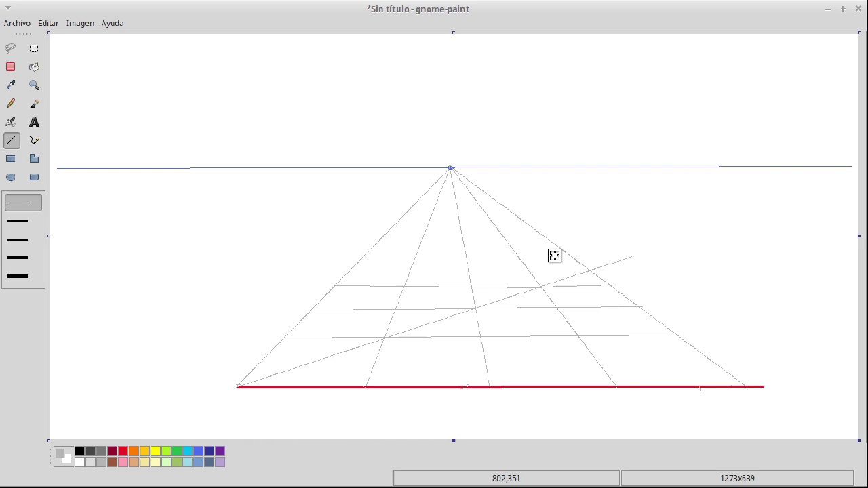
left_click_drag(589, 271, 349, 269)
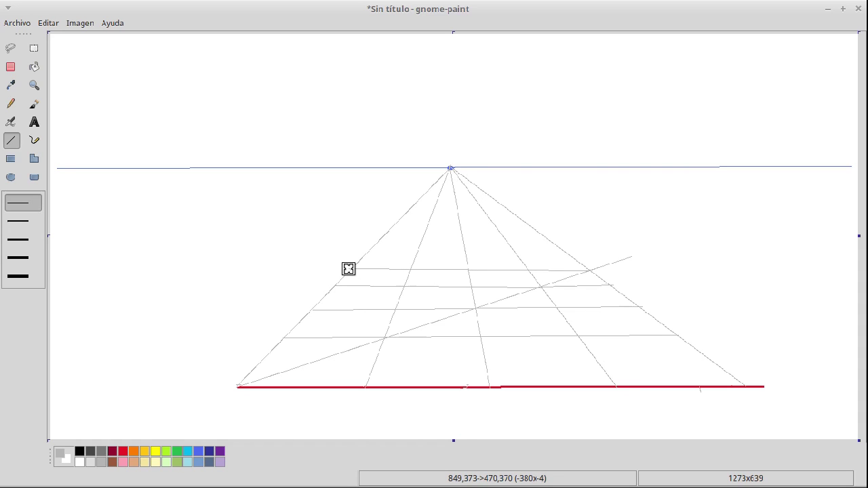
left_click_drag(348, 269, 350, 269)
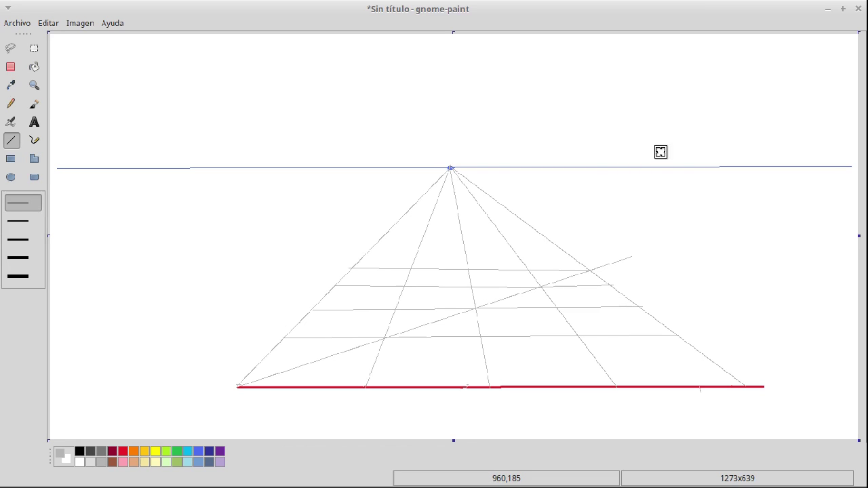
left_click_drag(547, 261, 569, 270)
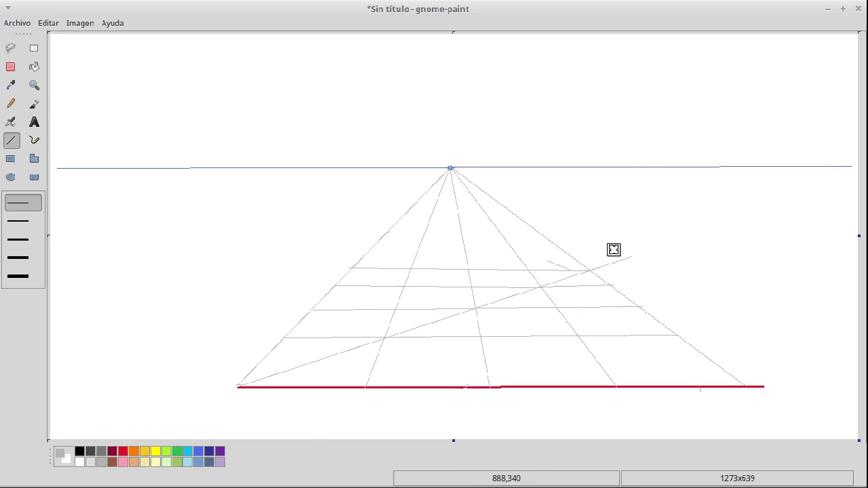
key("ctrl+z")
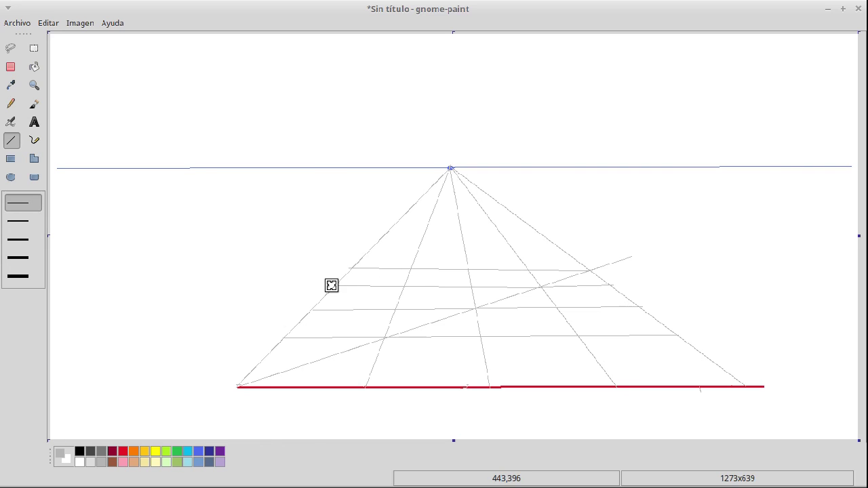
Draw a second diagonal from the third cross line's left end and add three horizontal cross lines through its crossings with the converging lines.
left_click_drag(333, 285, 548, 237)
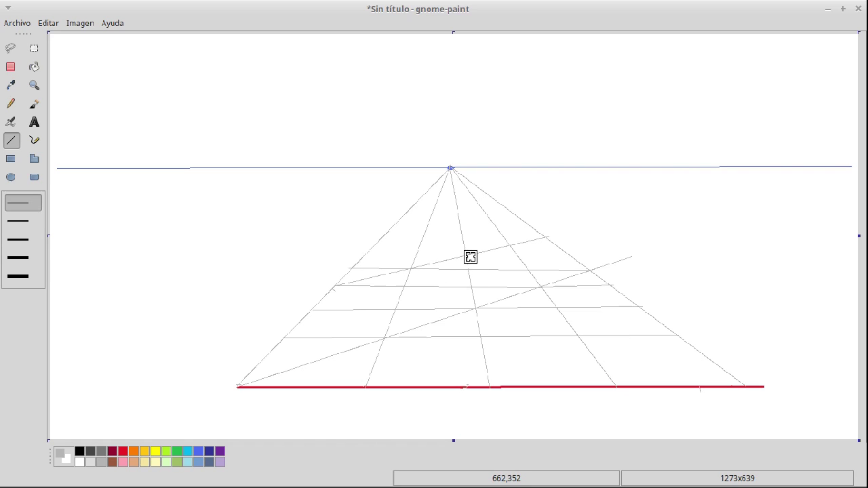
left_click_drag(465, 256, 575, 252)
left_click_drag(467, 255, 366, 255)
left_click_drag(510, 245, 380, 235)
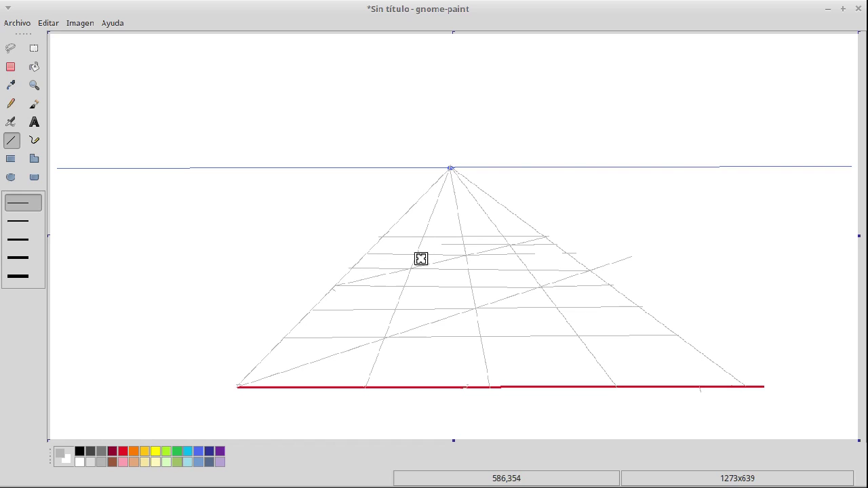
Draw a third diagonal from the left end of the topmost cross line and add three more horizontal cross lines through its crossings.
mouse_move(381, 242)
left_mouse_down()
mouse_move(457, 232)
mouse_move(513, 212)
mouse_move(551, 217)
left_mouse_up()
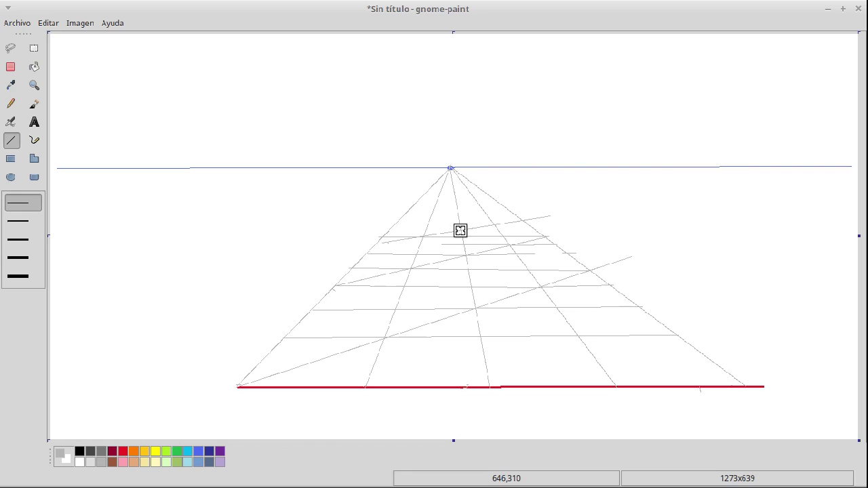
left_click_drag(460, 231, 388, 231)
left_click_drag(491, 225, 533, 223)
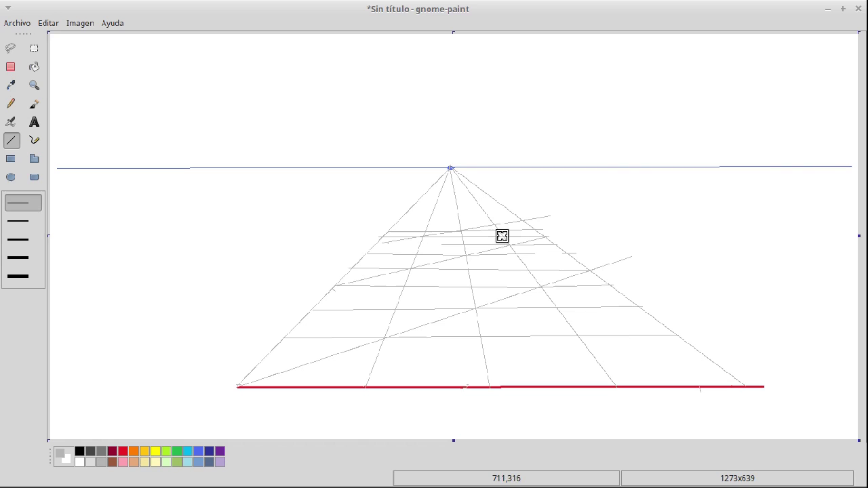
left_click_drag(494, 225, 392, 223)
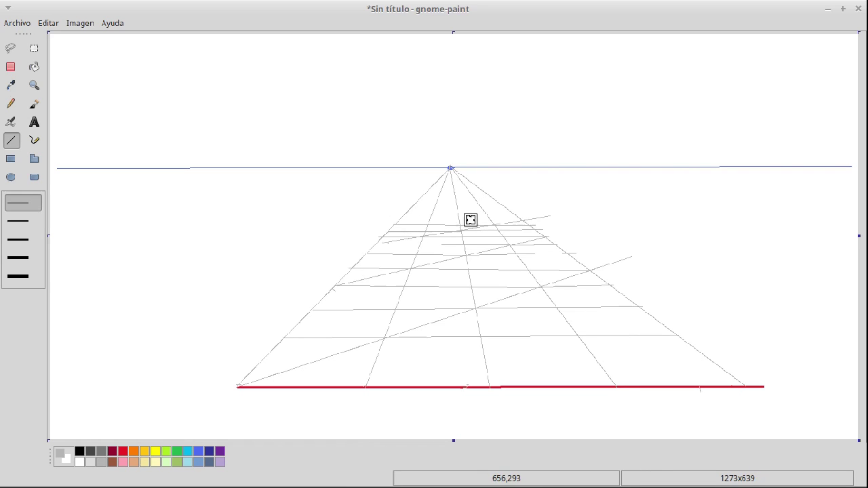
left_click_drag(524, 219, 399, 218)
left_click_drag(398, 219, 402, 217)
Trace the four topmost horizontal cross lines in red with the medium line thickness, ending at the outer converging lines.
mouse_move(540, 486)
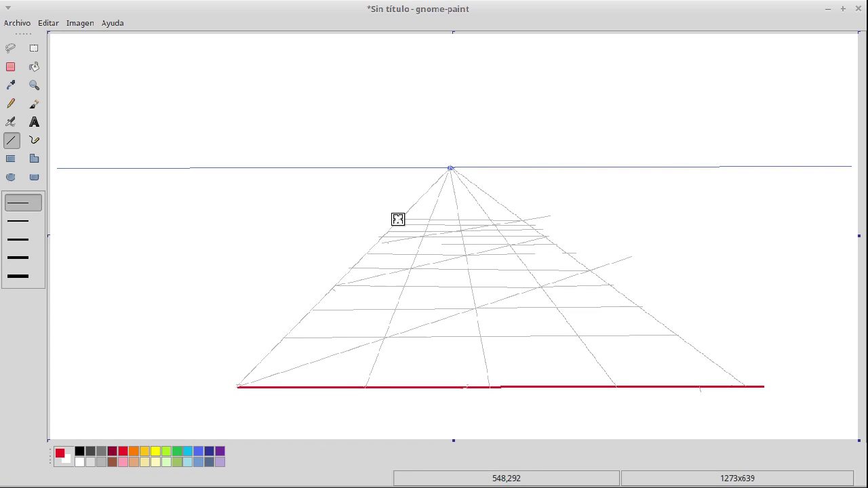
left_click_drag(399, 218, 491, 216)
key("ctrl+z")
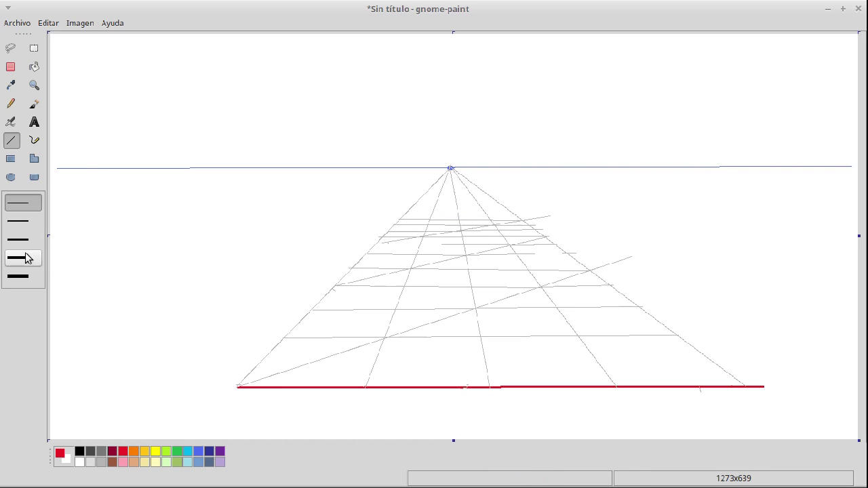
left_click(28, 243)
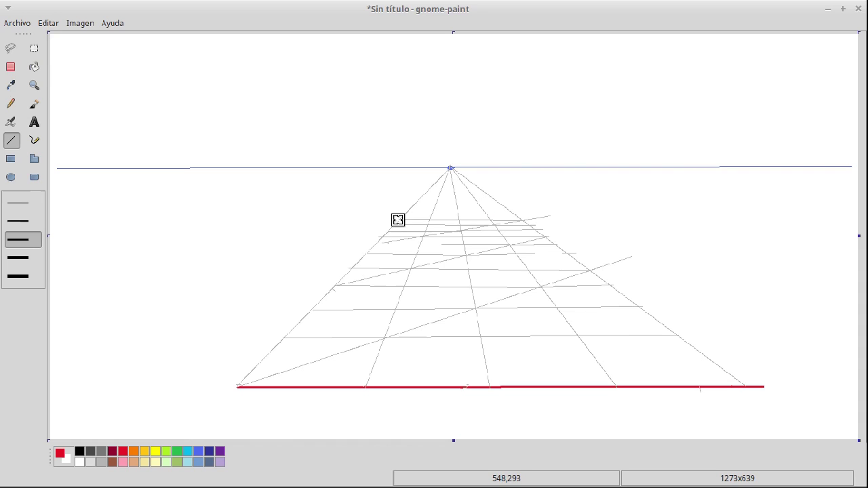
left_click_drag(399, 218, 525, 218)
left_click_drag(394, 225, 493, 230)
left_click_drag(533, 228, 534, 225)
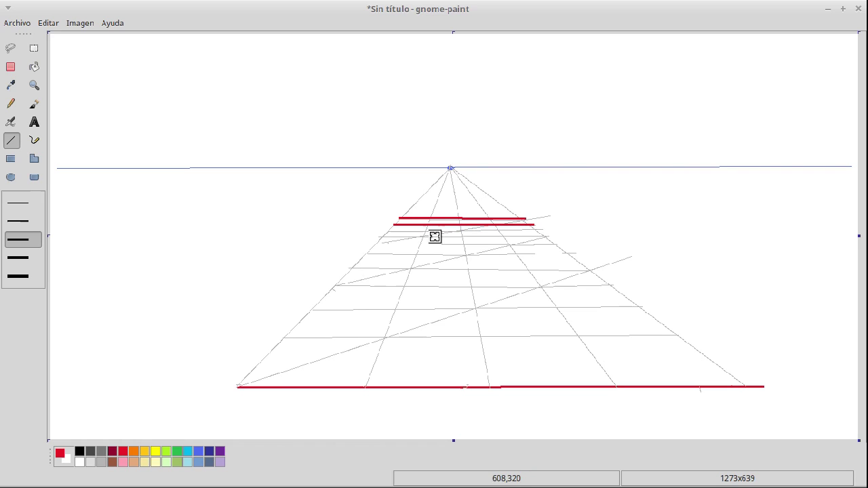
left_click_drag(386, 231, 537, 231)
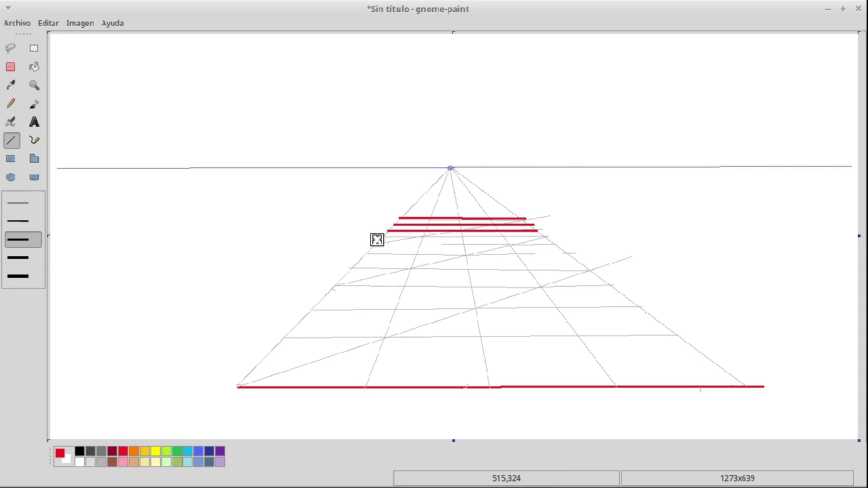
left_click_drag(382, 236, 544, 237)
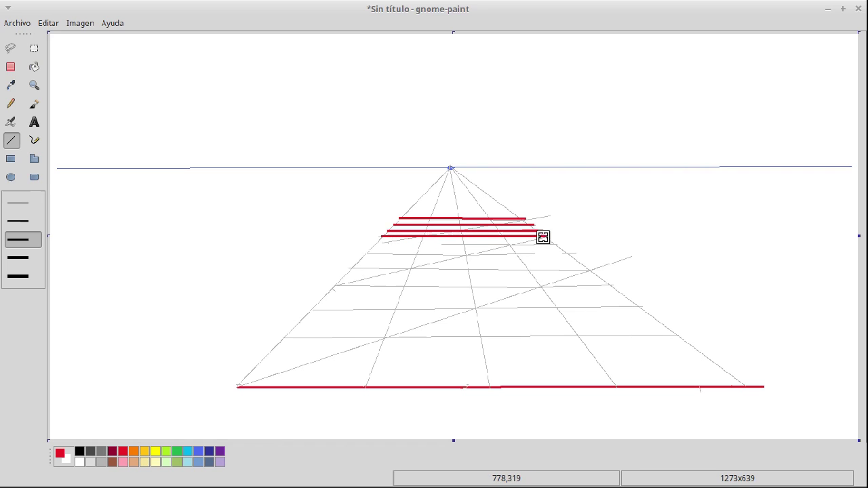
Trace the six remaining horizontal cross lines above the base in red, between the outer converging lines.
left_click_drag(375, 244, 556, 244)
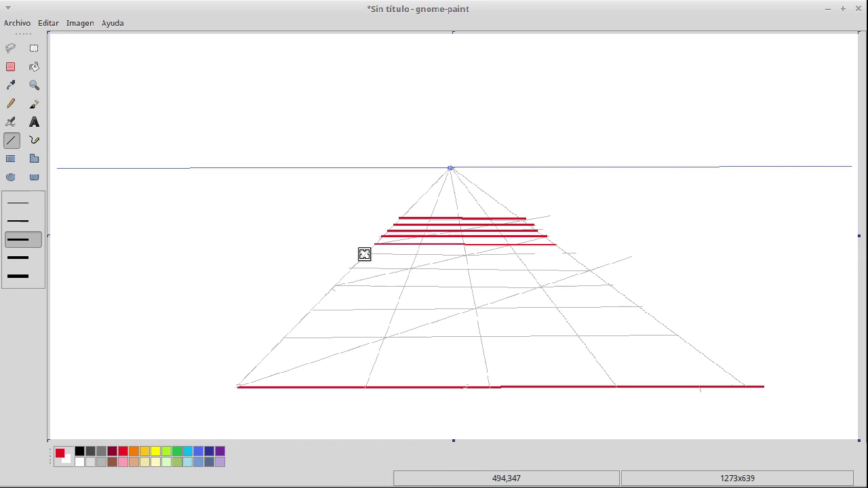
left_click_drag(364, 253, 569, 252)
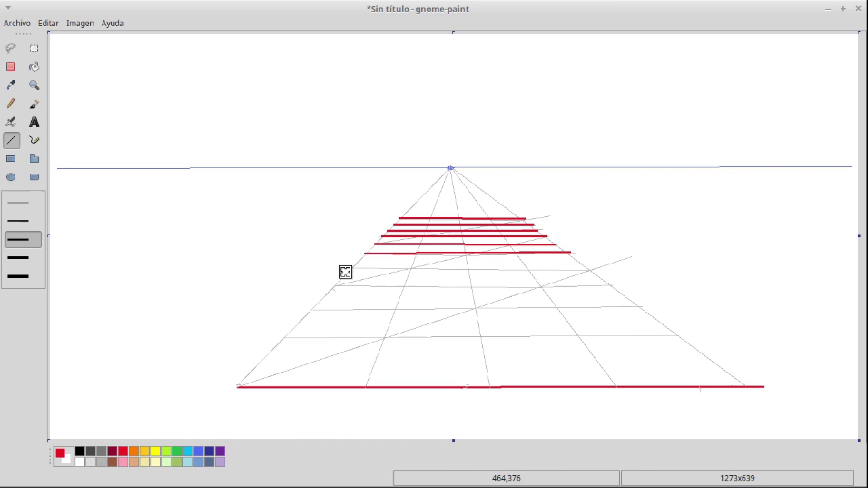
left_click_drag(350, 268, 587, 269)
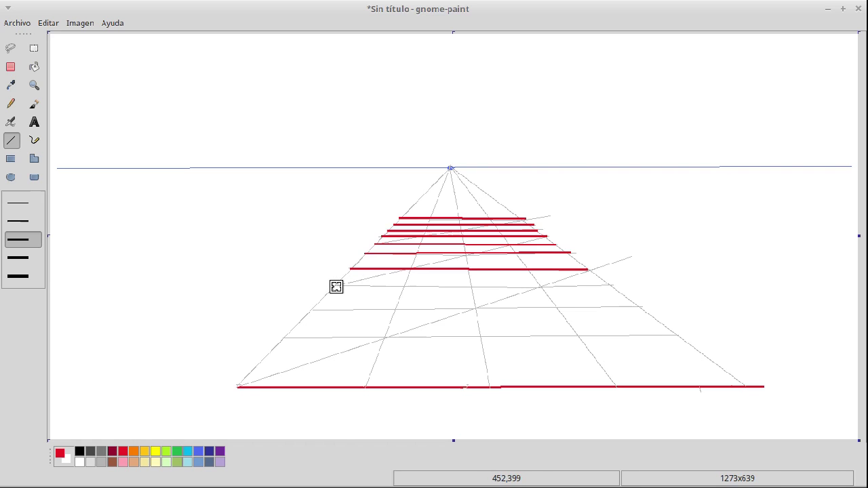
left_click_drag(333, 285, 607, 285)
left_click_drag(311, 310, 638, 306)
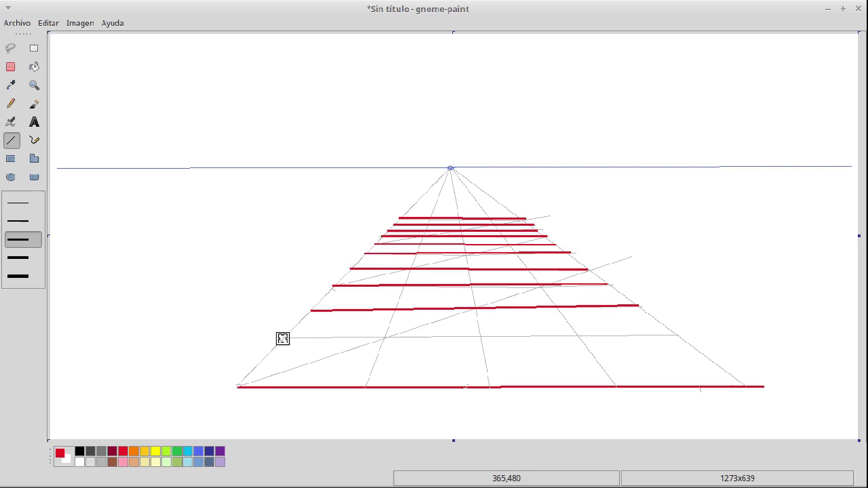
left_click_drag(285, 339, 471, 337)
key("ctrl+z")
left_click_drag(284, 338, 674, 337)
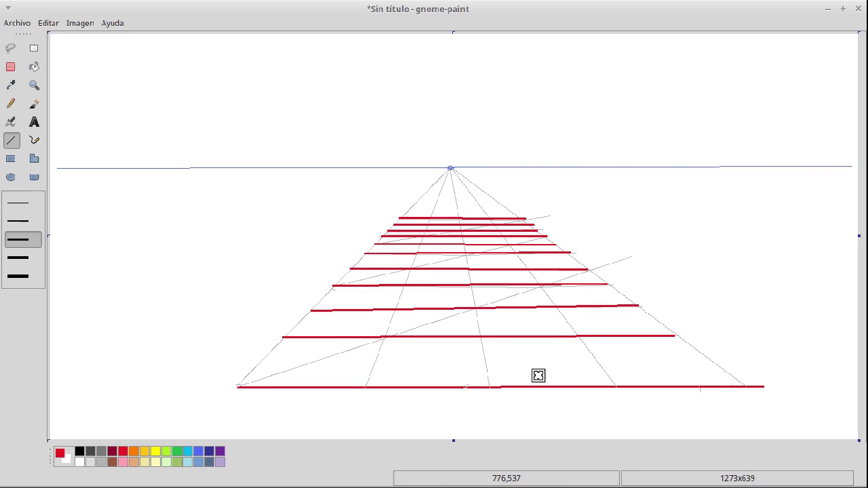
Trace the five converging lines in red from the topmost cross line down to the base line.
left_click_drag(399, 218, 240, 385)
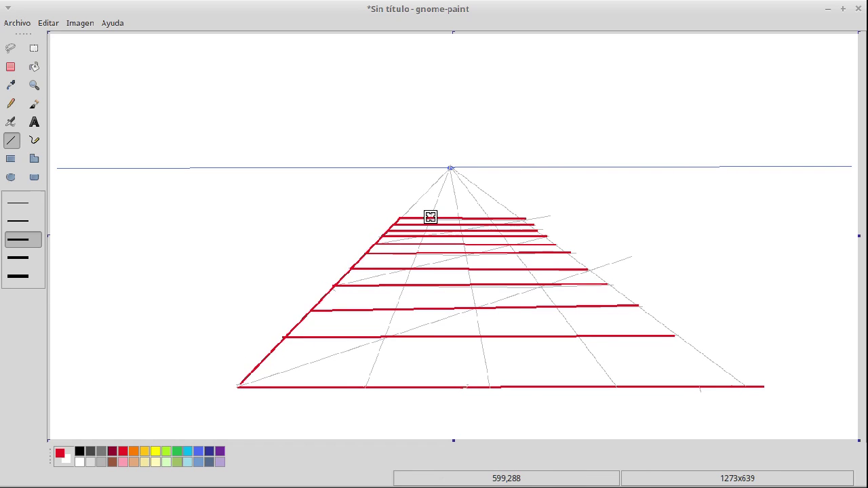
left_click_drag(430, 218, 366, 386)
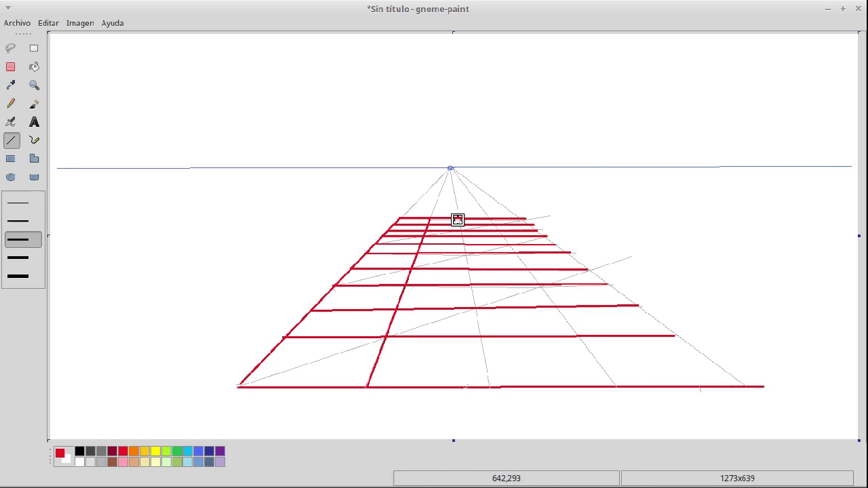
left_click_drag(459, 218, 491, 386)
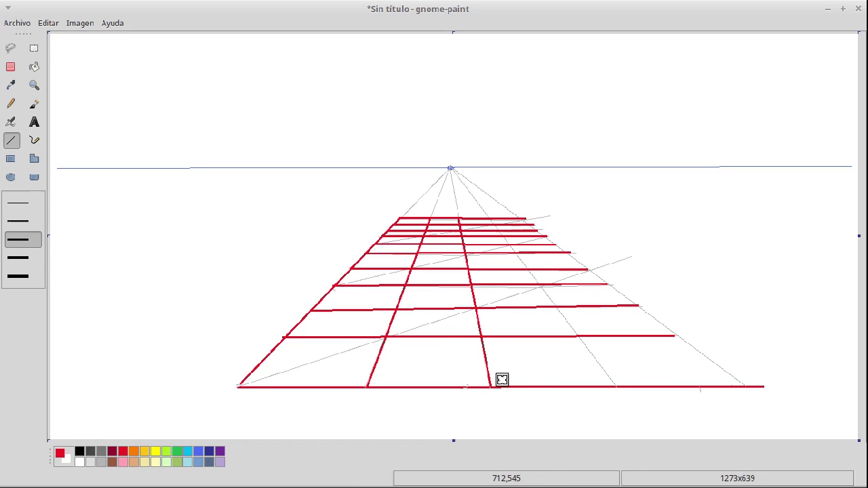
left_click_drag(488, 217, 617, 386)
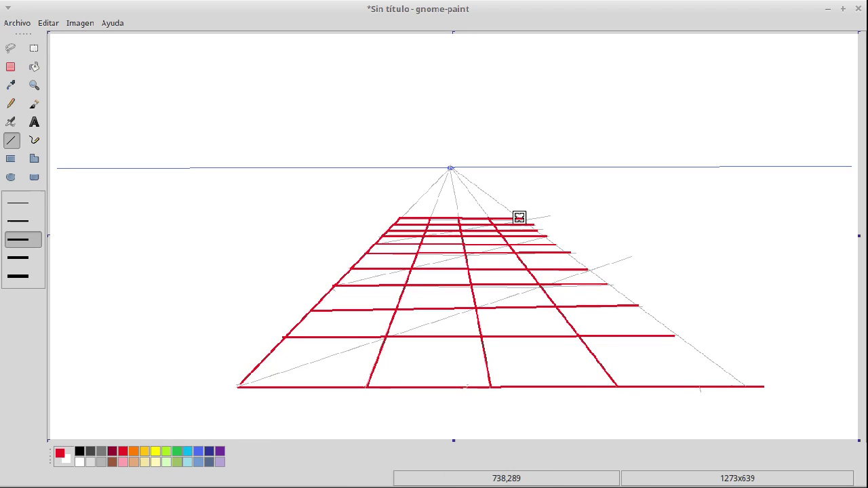
left_click_drag(520, 218, 750, 393)
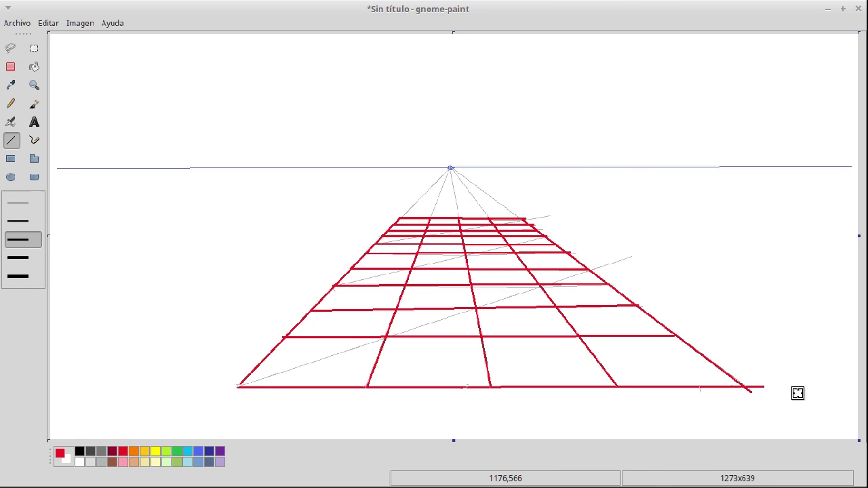
Erase the red line ends that overshoot the grid's right edge at the topmost cross line and at the base.
left_click(10, 67)
left_click_drag(530, 209, 528, 223)
mouse_move(764, 383)
left_mouse_down()
mouse_move(741, 397)
mouse_move(758, 385)
left_mouse_up()
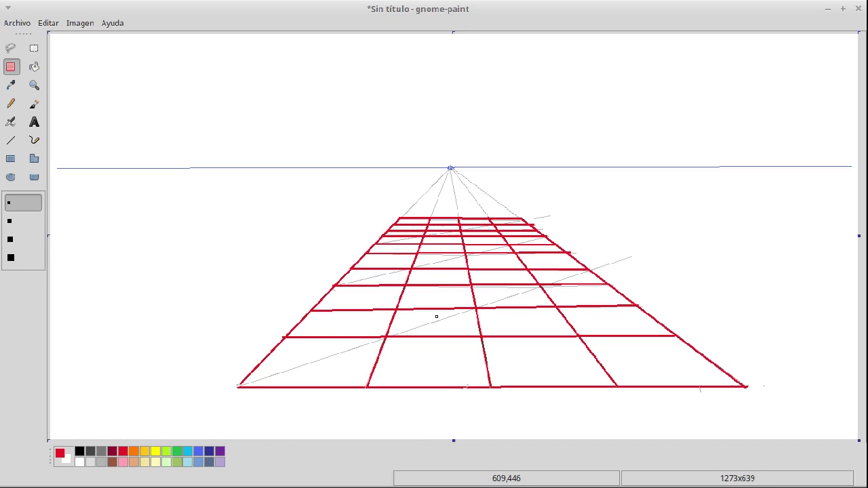
mouse_move(428, 485)
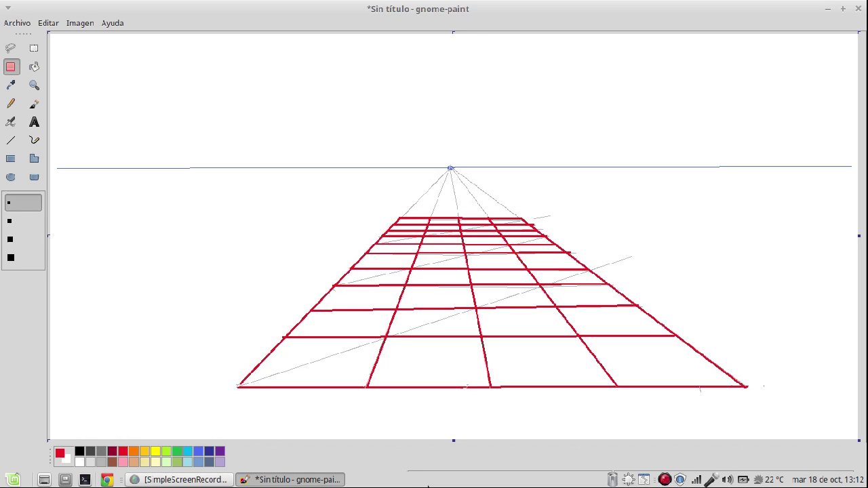